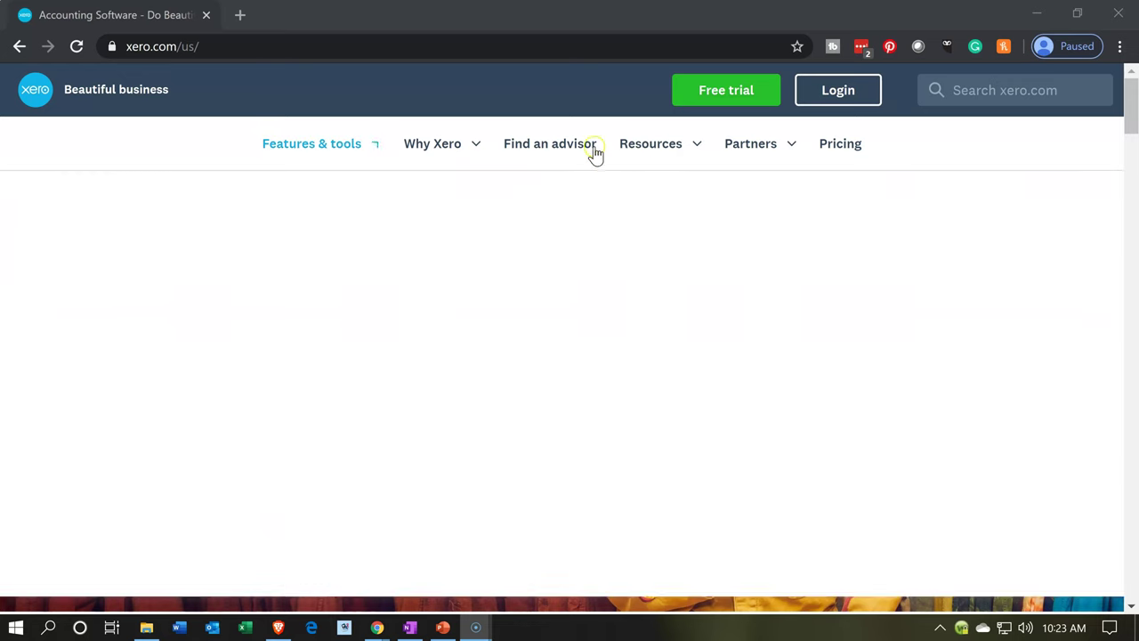
- Start the free trial sign-up from the Xero home page and continue through account activation to the organization setup
{"action": "mouse_move", "coordinate": [664, 128]}
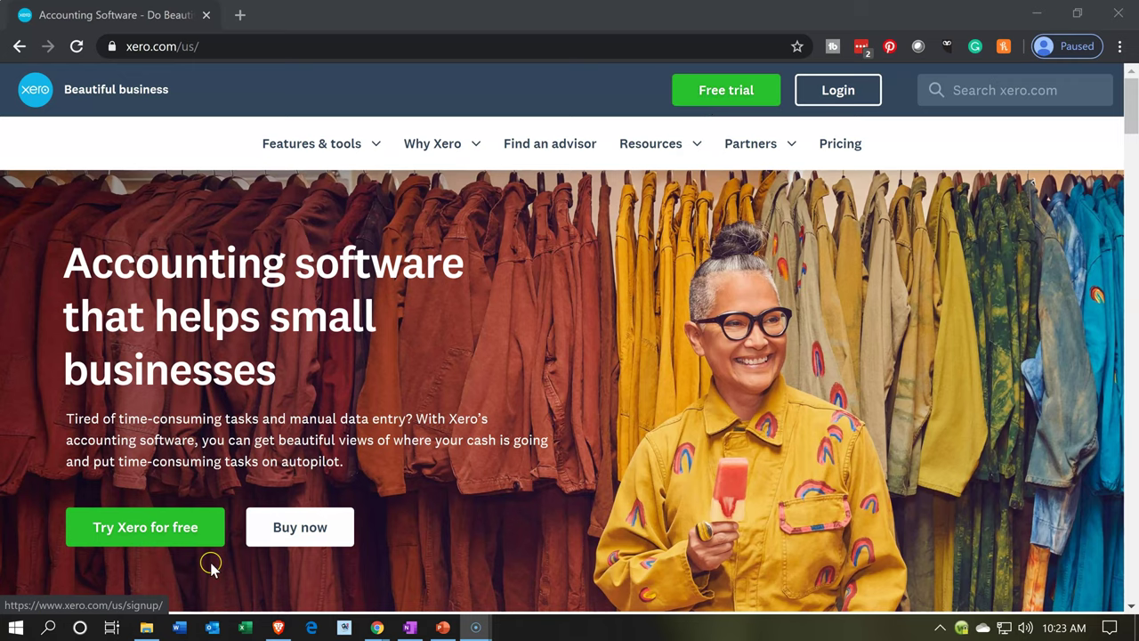
{"action": "left_click", "coordinate": [188, 534]}
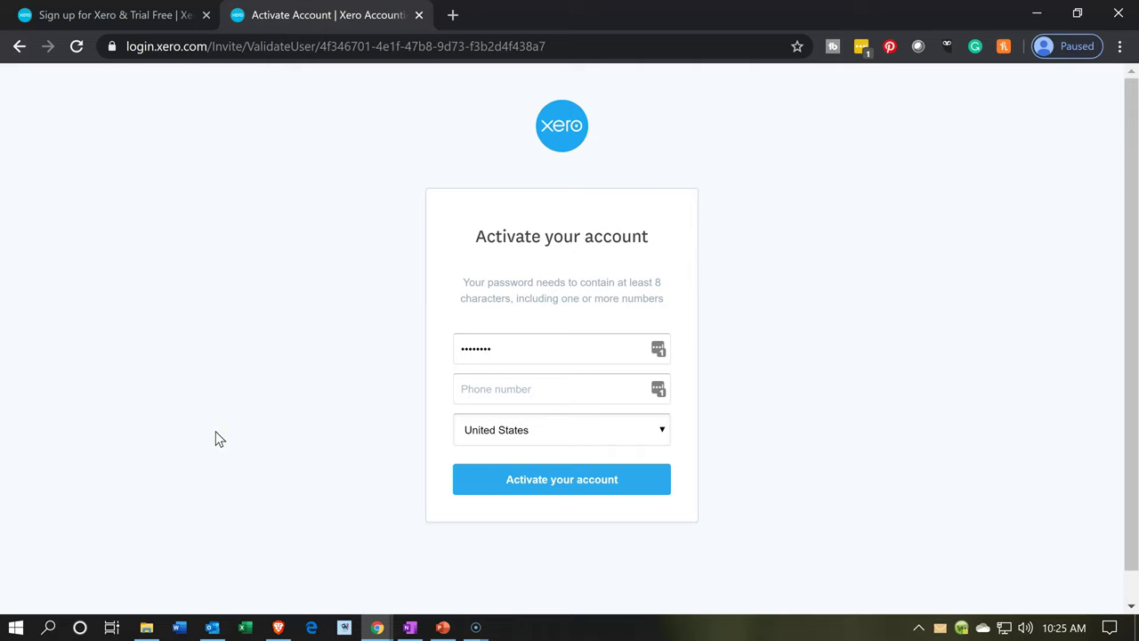
{"action": "left_click", "coordinate": [251, 373]}
{"action": "left_click", "coordinate": [107, 452]}
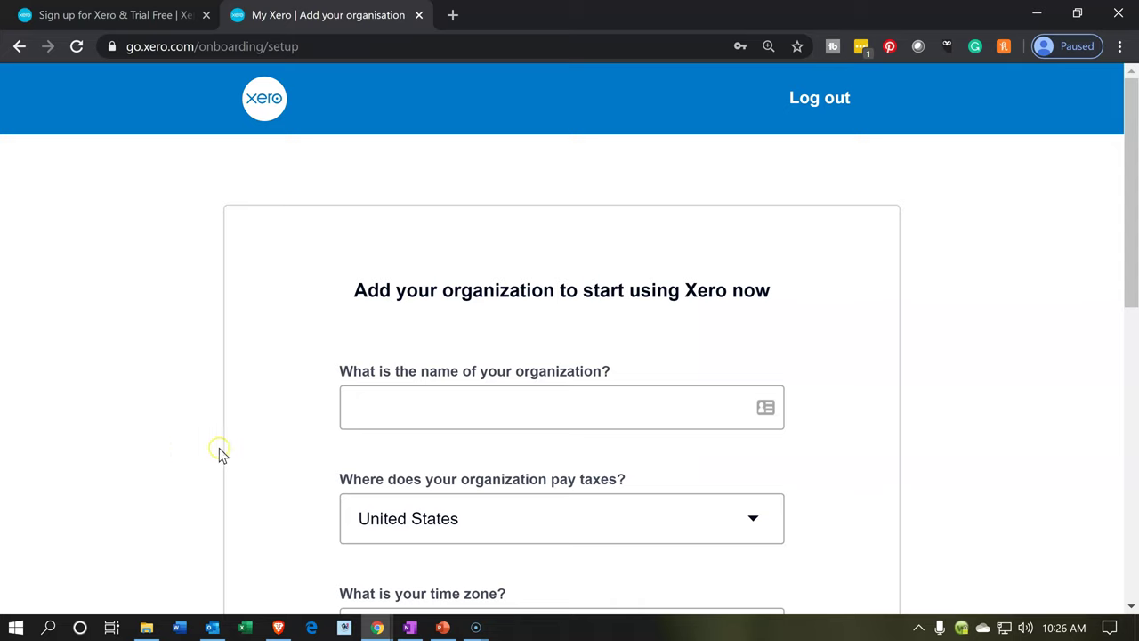
- Enter Job Costing Company as the organization's name
{"action": "left_click", "coordinate": [385, 409]}
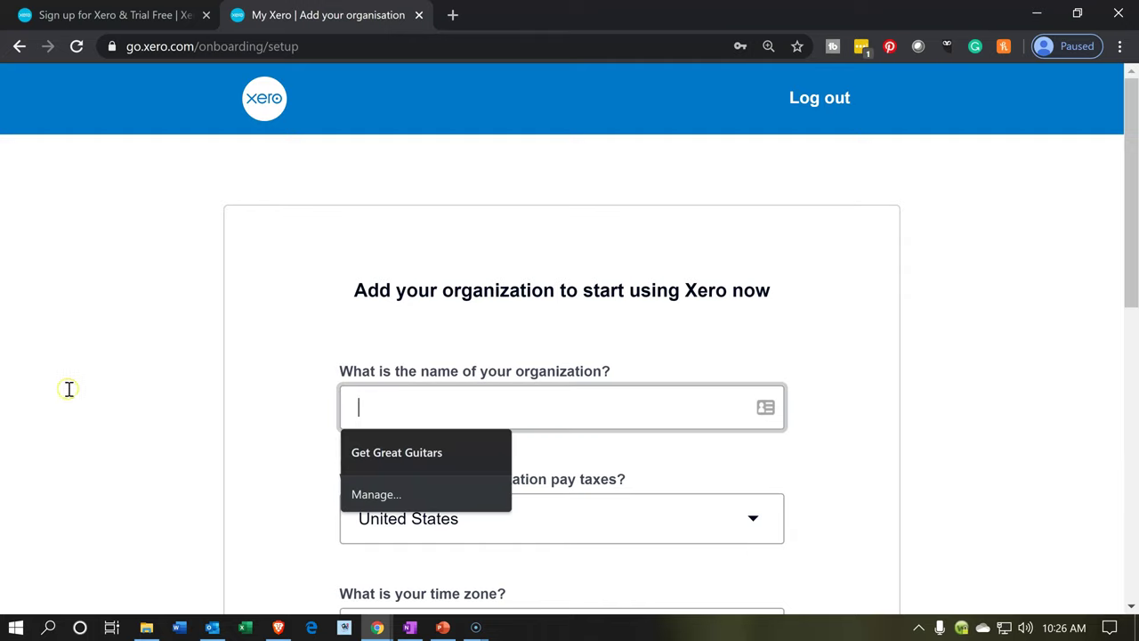
{"action": "type", "text": "JOb"}
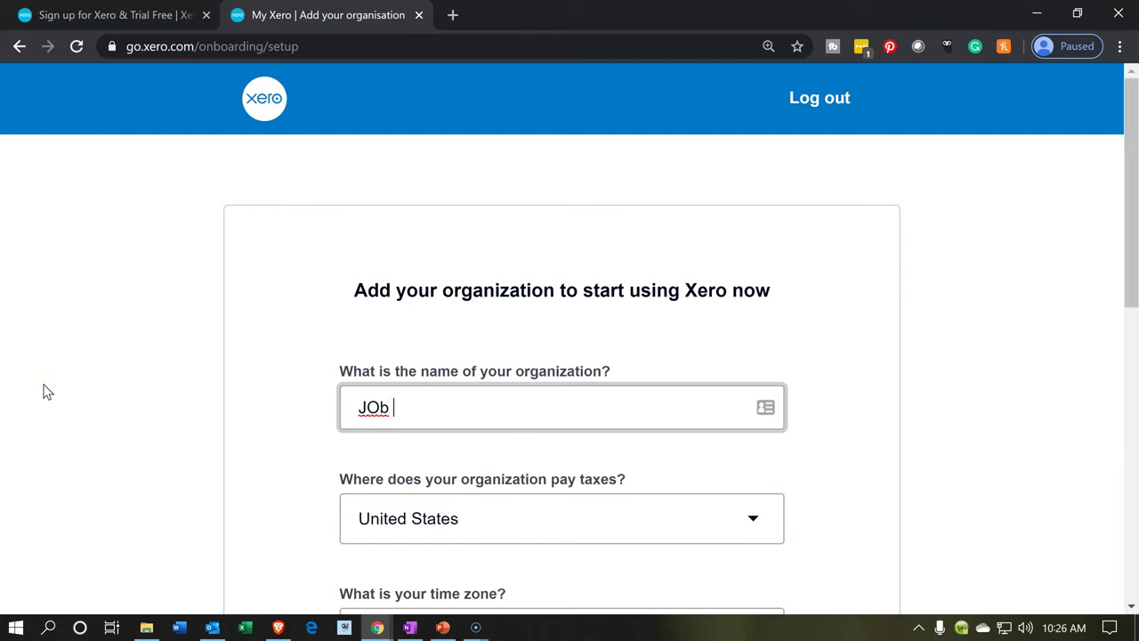
{"action": "key", "text": "BackSpace"}
{"action": "key", "text": "BackSpace"}
{"action": "type", "text": "ob Costingc m"}
{"action": "key", "text": "BackSpace"}
{"action": "key", "text": "BackSpace"}
{"action": "key", "text": "BackSpace"}
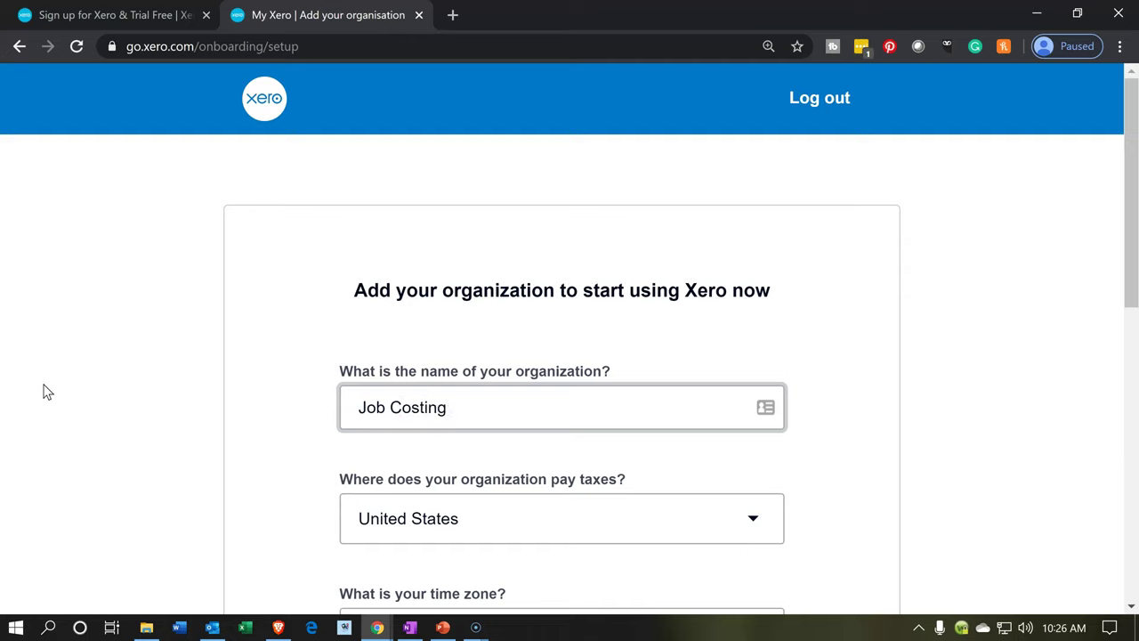
{"action": "type", "text": "Company"}
- Fill in the remaining setup details: time zone (UTC-08:00) Pacific Time (US & Canada), business type Contractor, previous accounting software QuickBooks Online
{"action": "key", "text": "Tab"}
{"action": "key", "text": "Tab"}
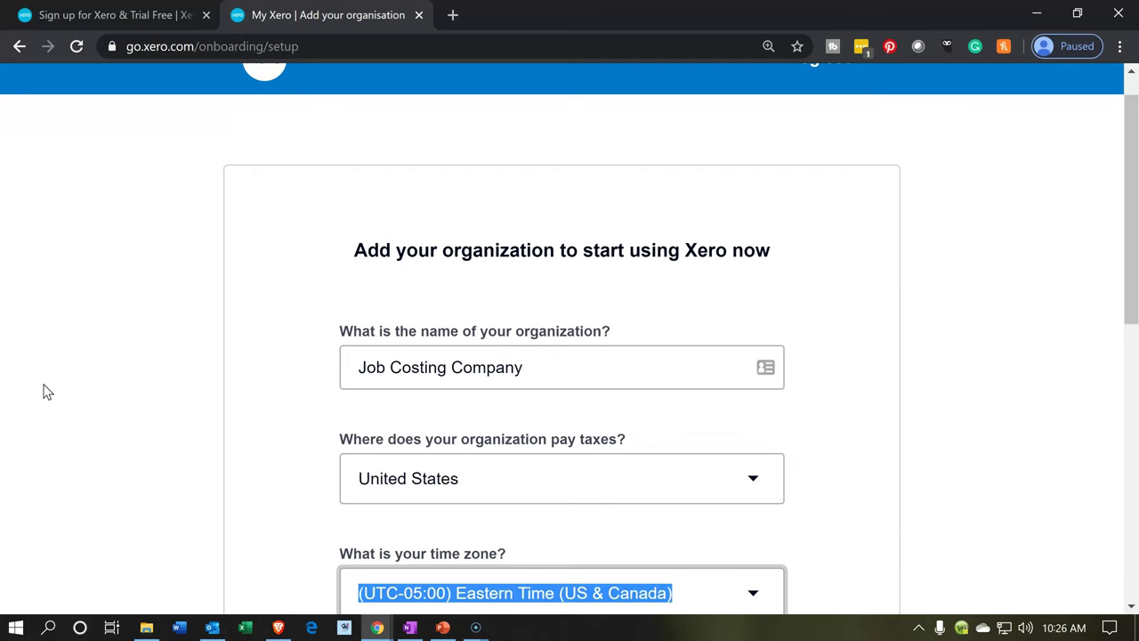
{"action": "scroll", "coordinate": [47, 391], "scroll_direction": "down", "scroll_amount": 1}
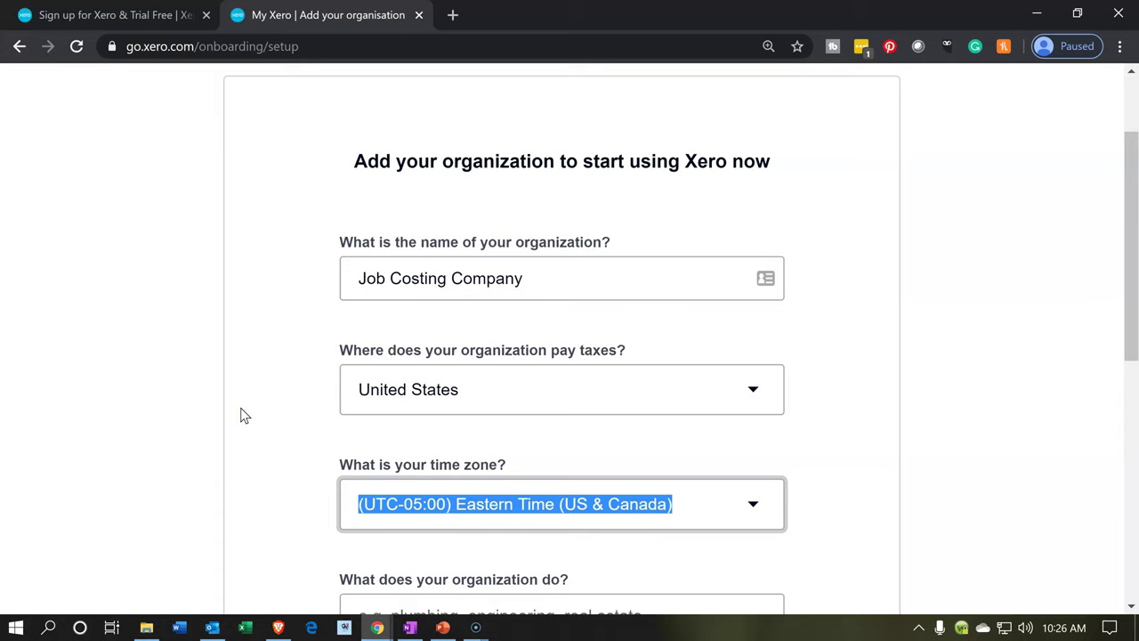
{"action": "key", "text": "Tab"}
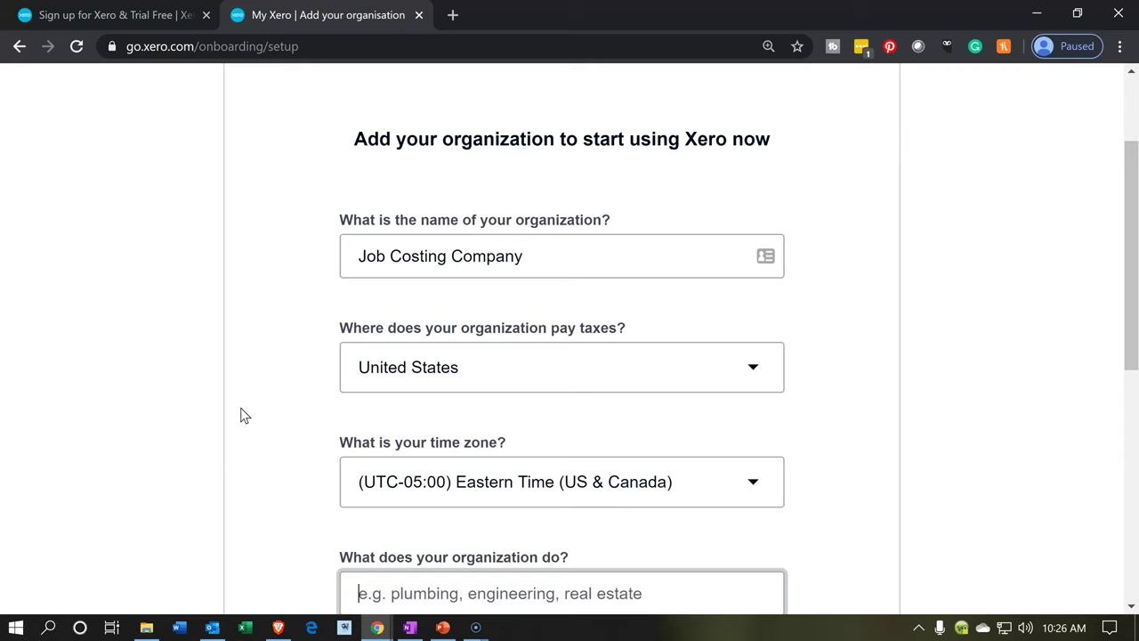
{"action": "scroll", "coordinate": [240, 408], "scroll_direction": "down", "scroll_amount": 2}
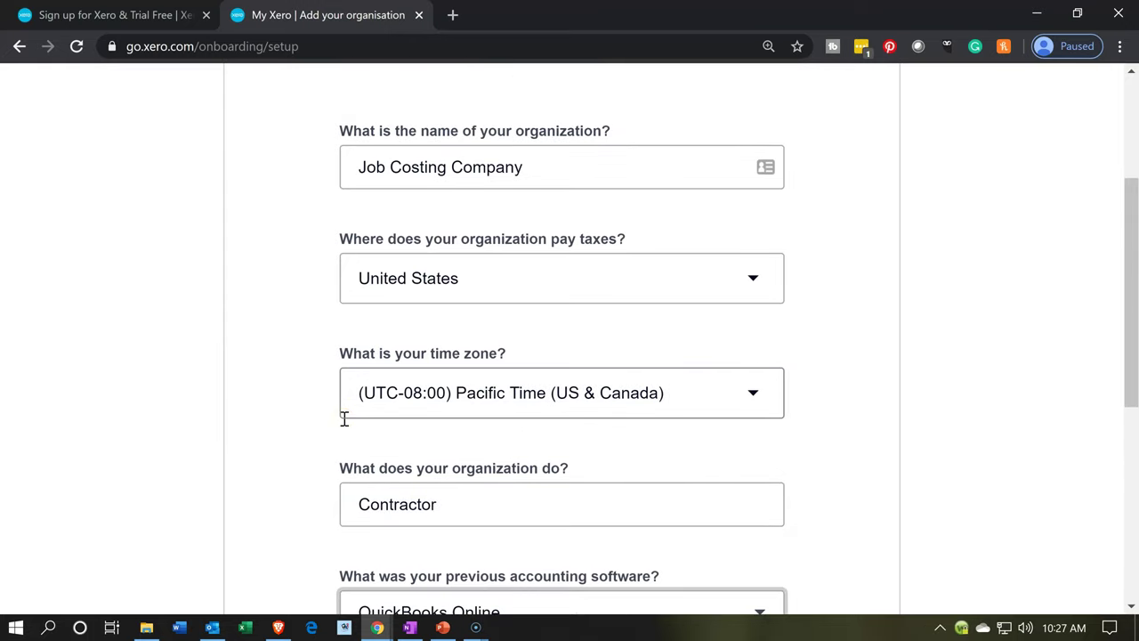
- Review the completed organization details and the previous accounting software options, and start the trial
{"action": "left_click", "coordinate": [276, 441]}
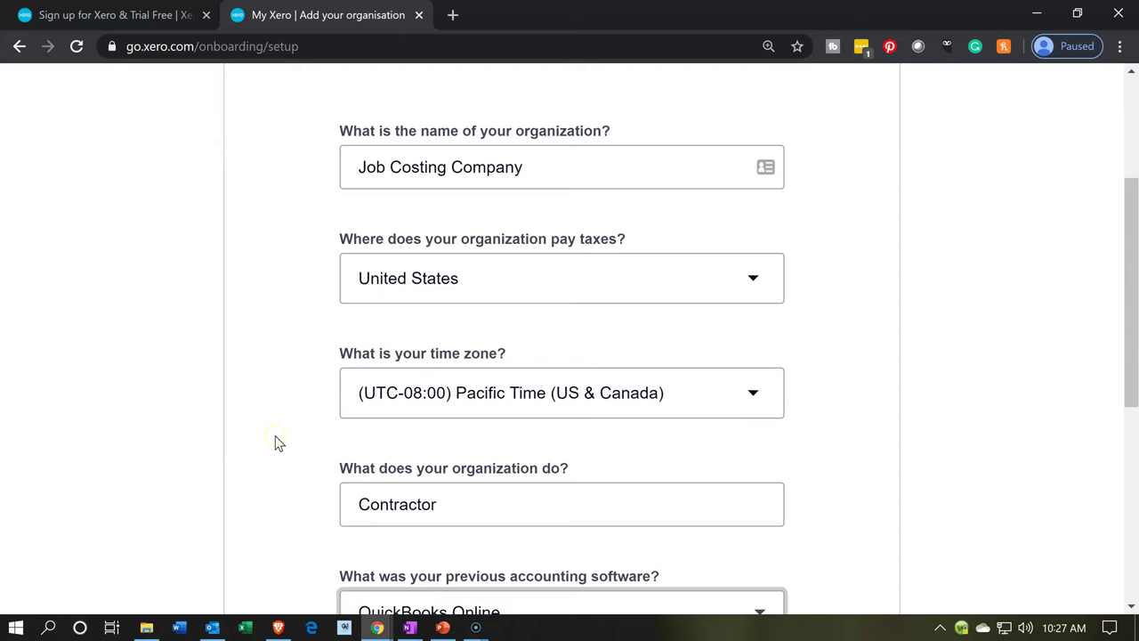
{"action": "scroll", "coordinate": [276, 443], "scroll_direction": "down", "scroll_amount": 1}
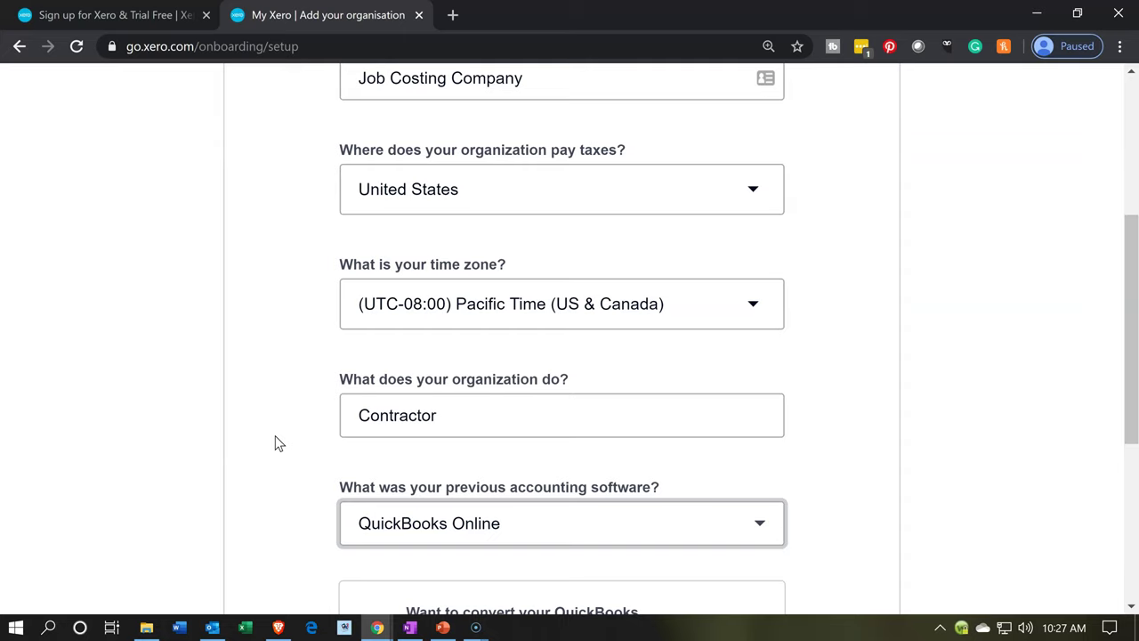
{"action": "scroll", "coordinate": [276, 442], "scroll_direction": "down", "scroll_amount": 1}
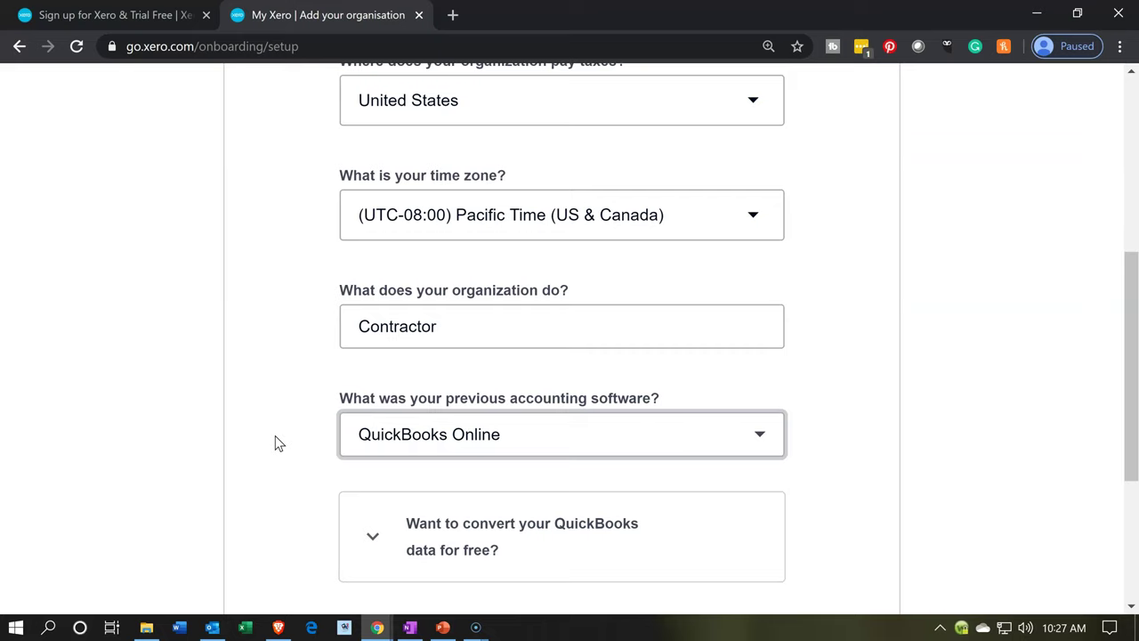
{"action": "left_click", "coordinate": [462, 322]}
{"action": "scroll", "coordinate": [227, 445], "scroll_direction": "down", "scroll_amount": 1}
{"action": "scroll", "coordinate": [223, 449], "scroll_direction": "down", "scroll_amount": 1}
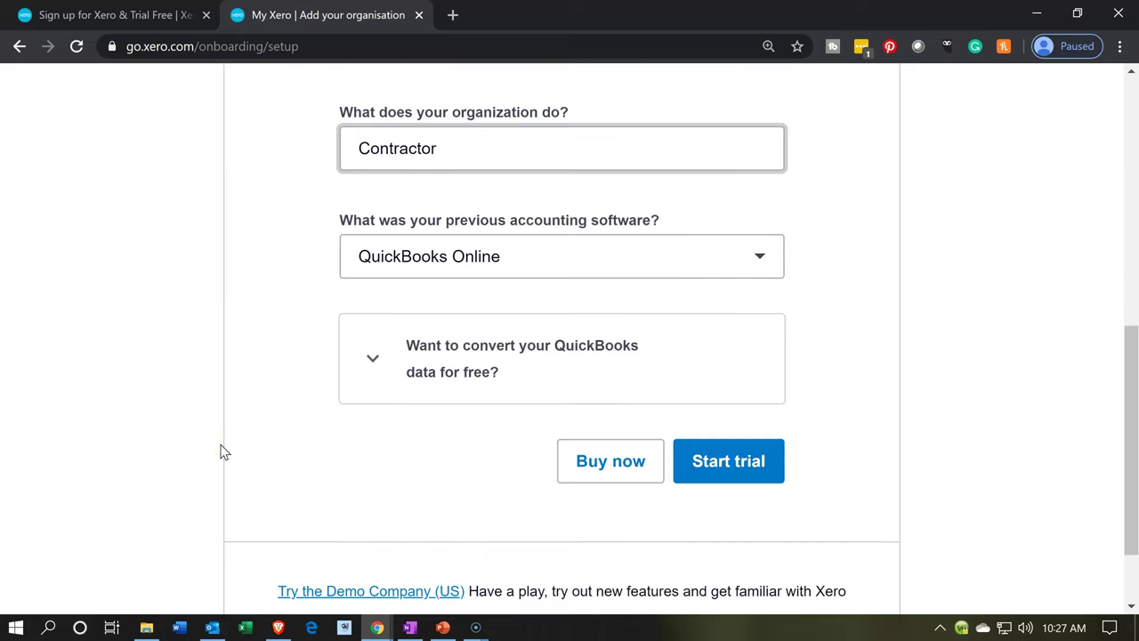
{"action": "left_click", "coordinate": [673, 272]}
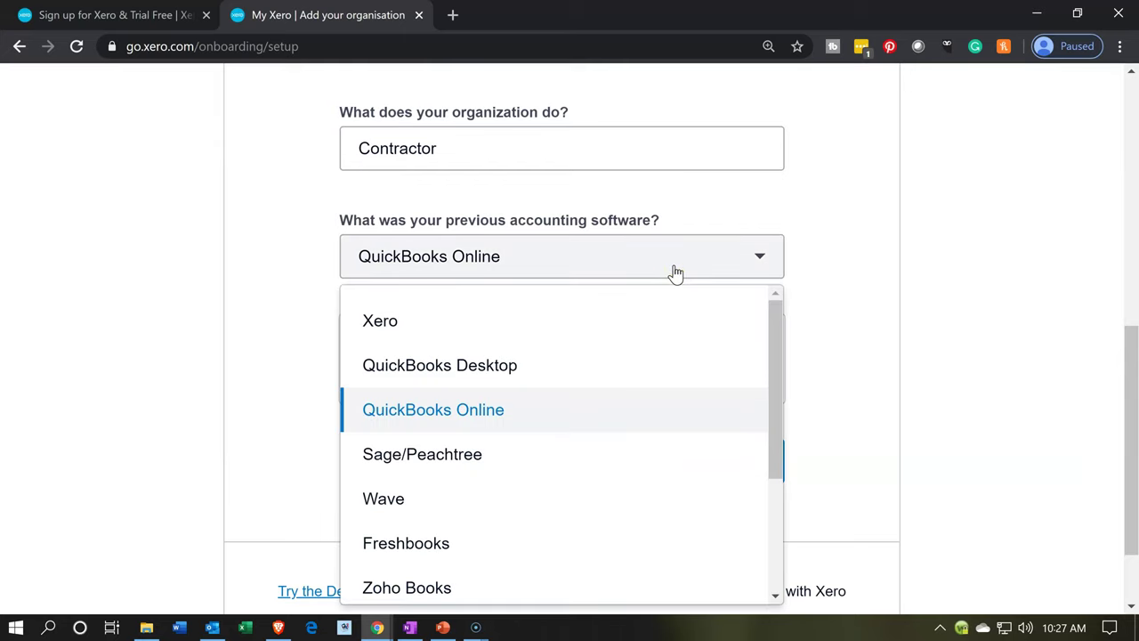
{"action": "left_click", "coordinate": [673, 272]}
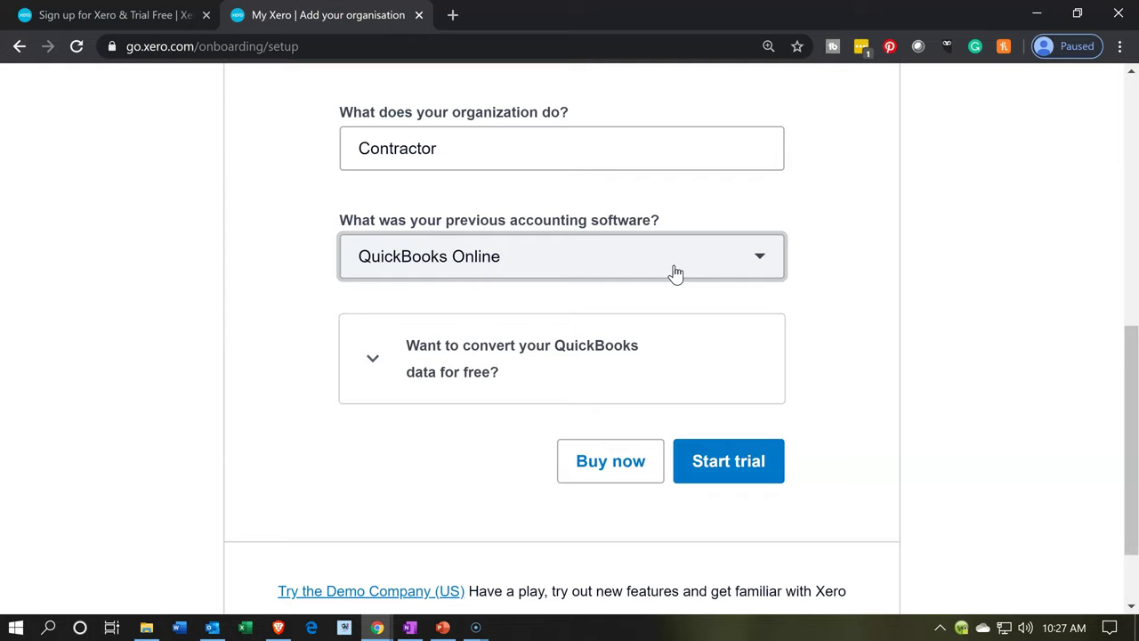
{"action": "left_click", "coordinate": [441, 458]}
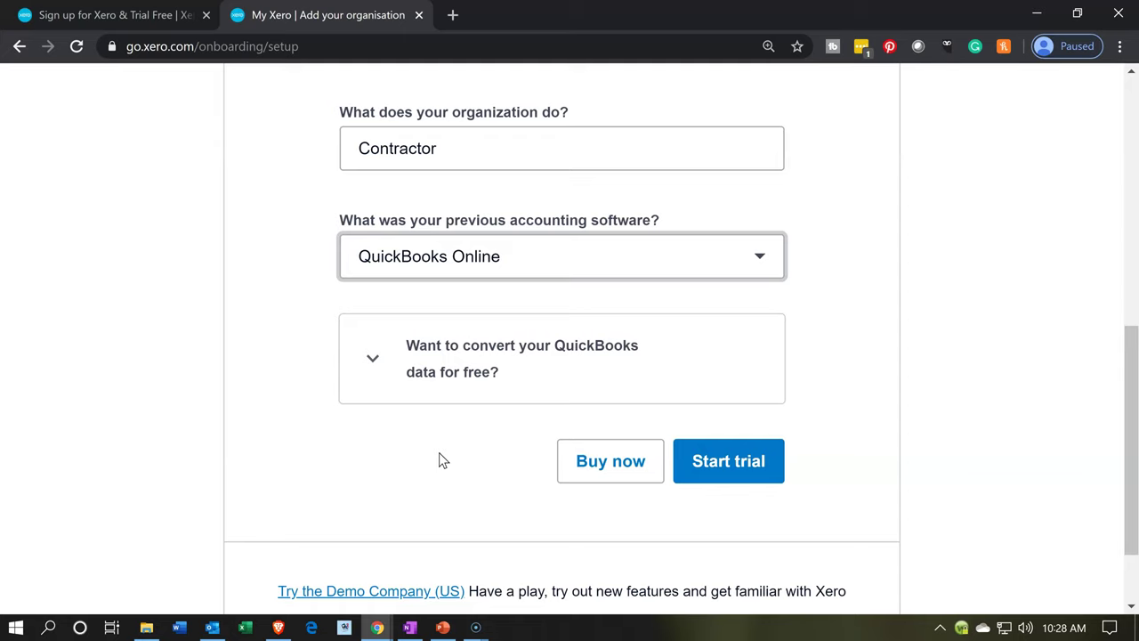
{"action": "left_click", "coordinate": [731, 485]}
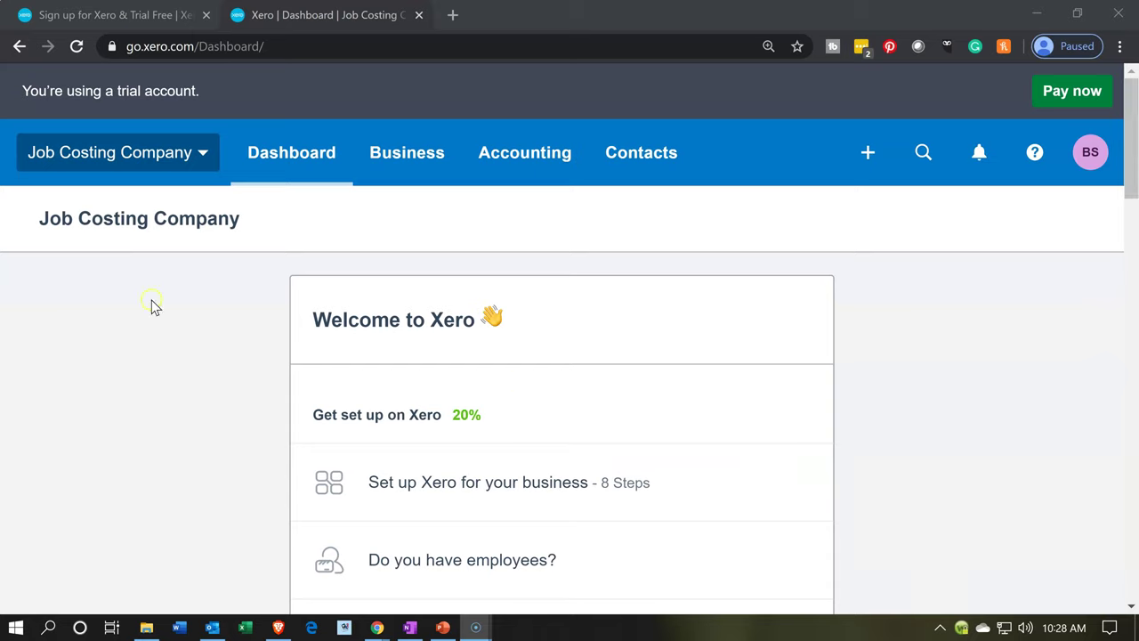
- Examine the Job Costing Company dashboard and compare its layout at 125%, 110% and 100% page zoom
{"action": "left_click", "coordinate": [214, 435]}
{"action": "scroll", "coordinate": [216, 436], "scroll_direction": "down", "scroll_amount": 1}
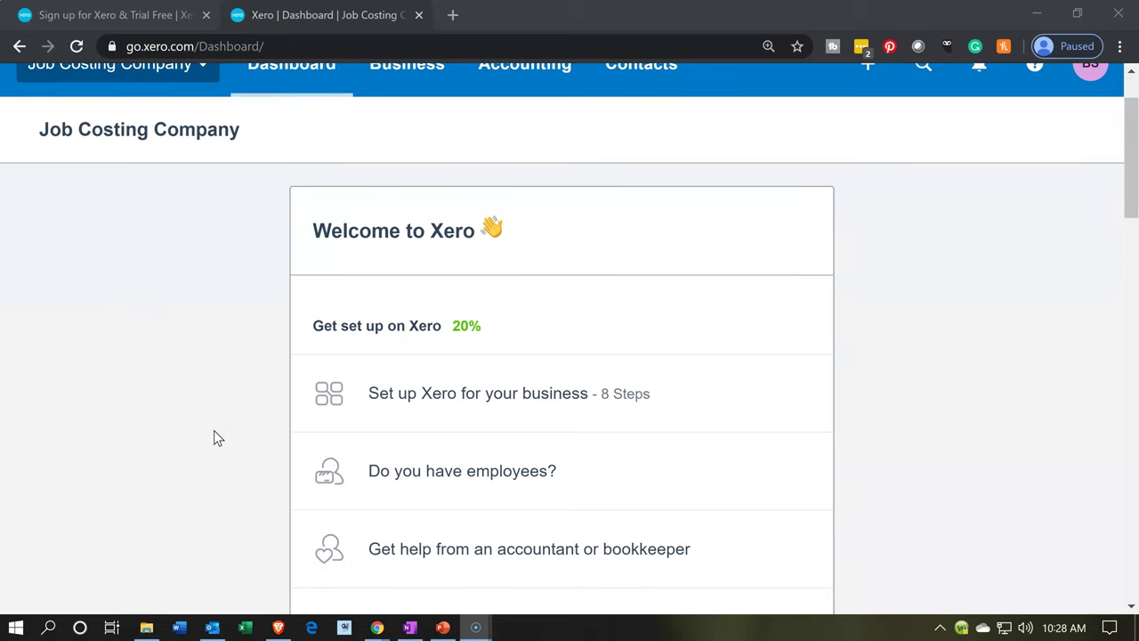
{"action": "scroll", "coordinate": [213, 437], "scroll_direction": "down", "scroll_amount": 1}
{"action": "scroll", "coordinate": [214, 431], "scroll_direction": "down", "scroll_amount": 5}
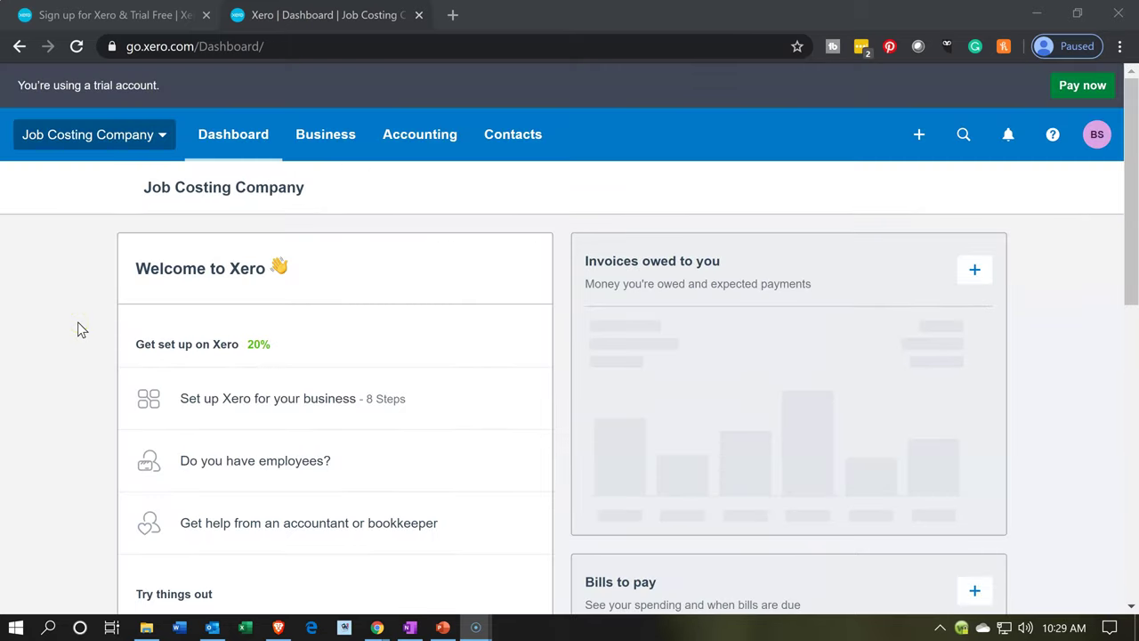
{"action": "key", "text": "ctrl+plus"}
{"action": "key", "text": "ctrl+plus"}
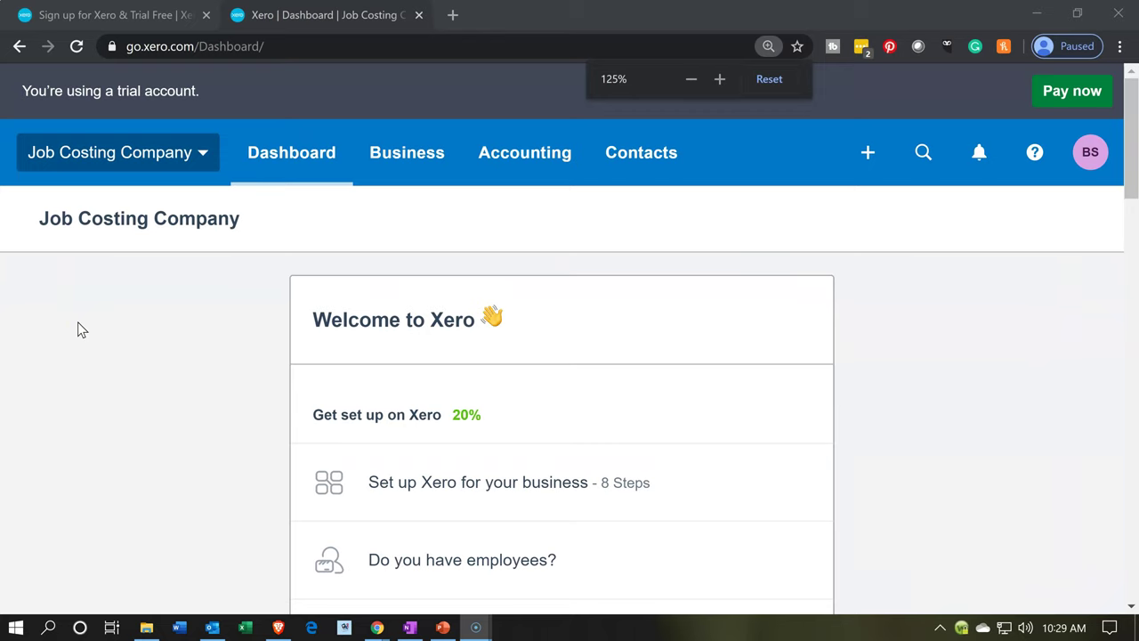
{"action": "key", "text": "ctrl+minus"}
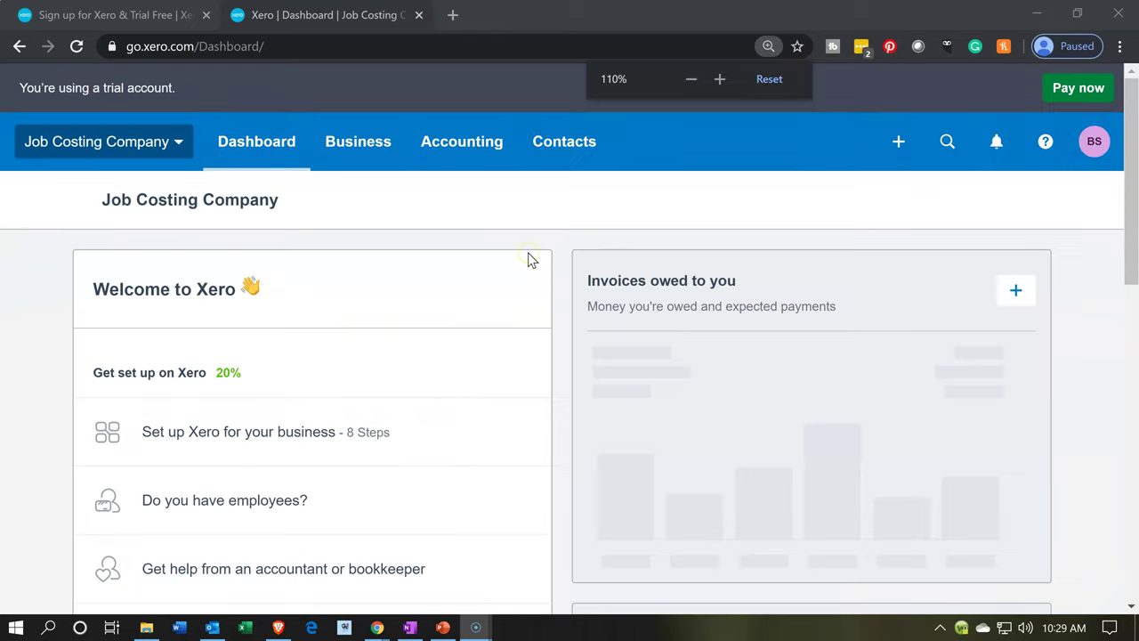
{"action": "key", "text": "ctrl+minus"}
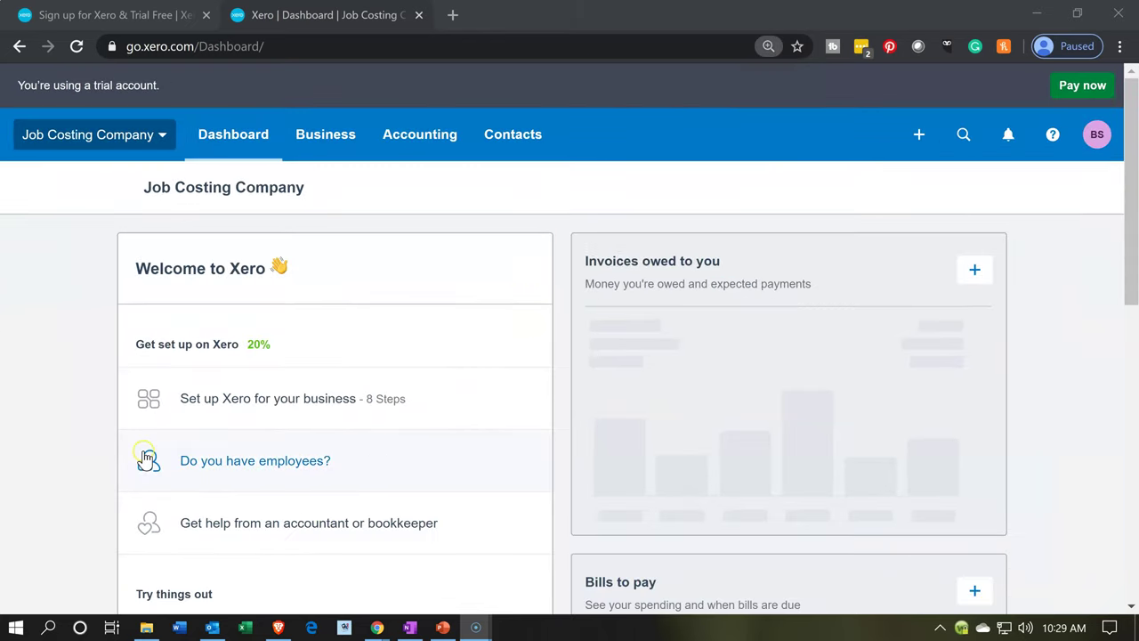